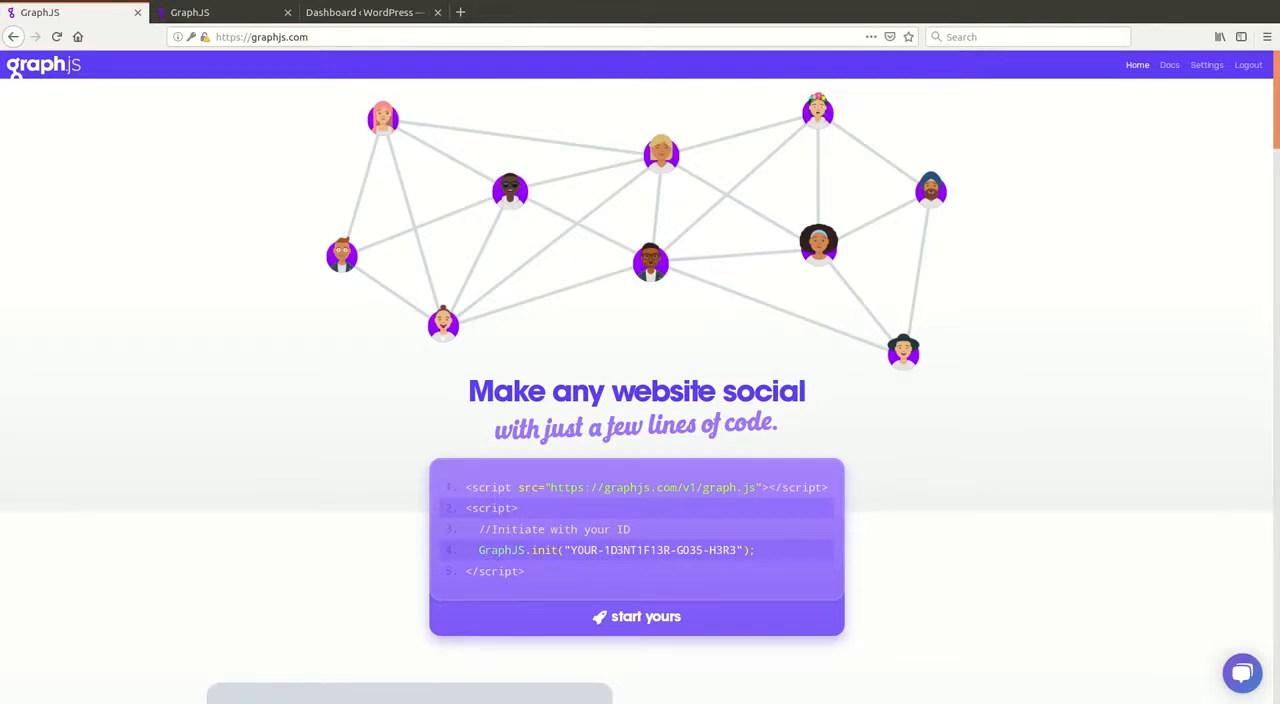
# Step: Switch to the WordPress dashboard, find the GraphJS WordPress Plugin by searching new plugins for graphjs, and install and activate it
pyautogui.click(398, 13)
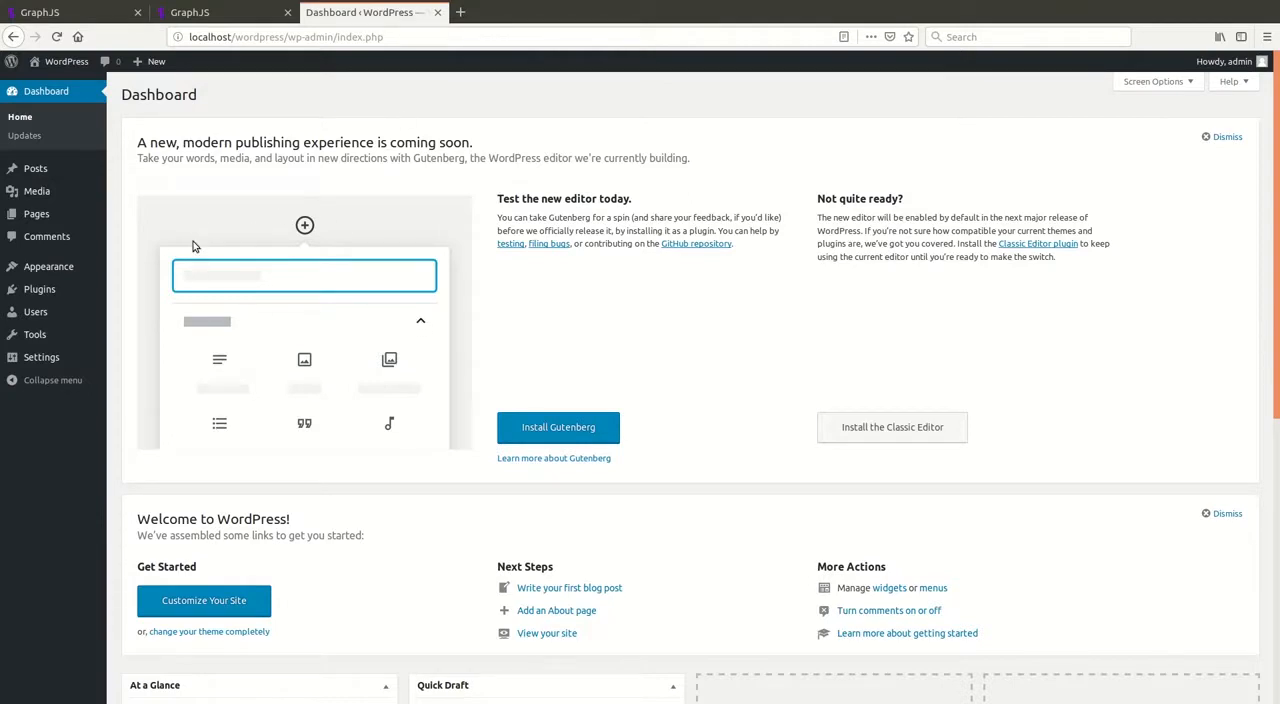
pyautogui.moveTo(54, 291)
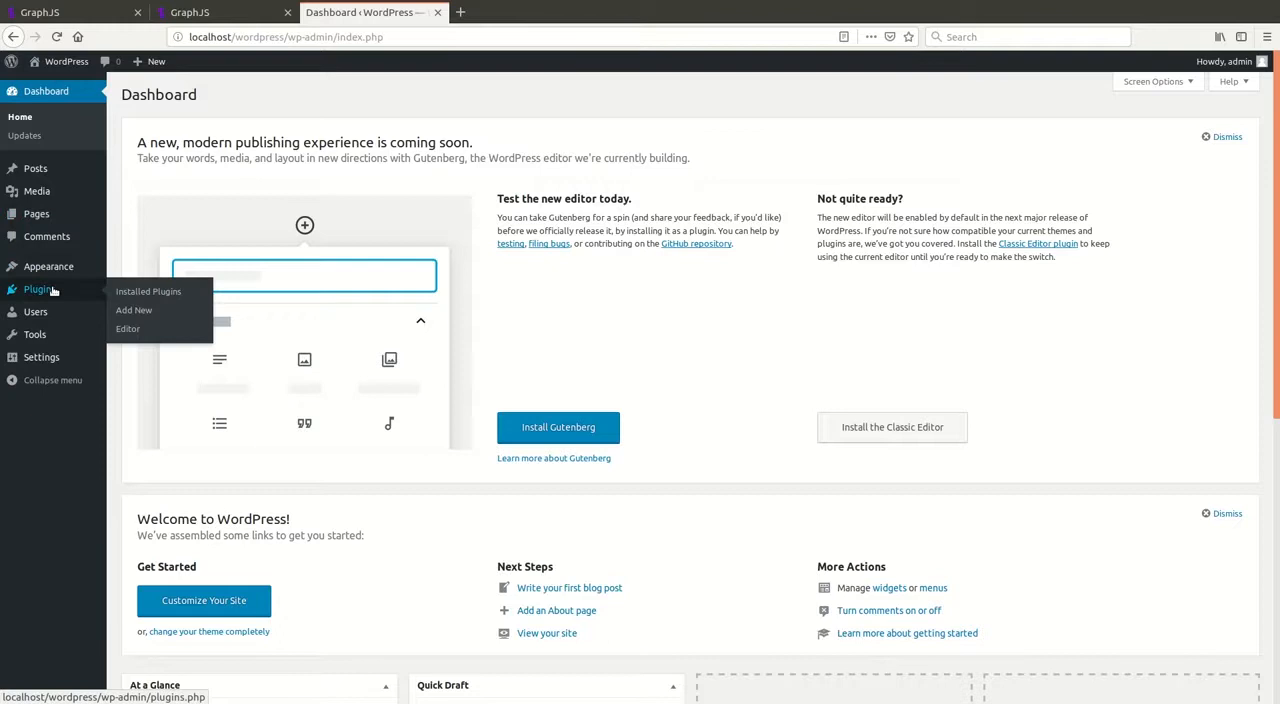
pyautogui.click(136, 312)
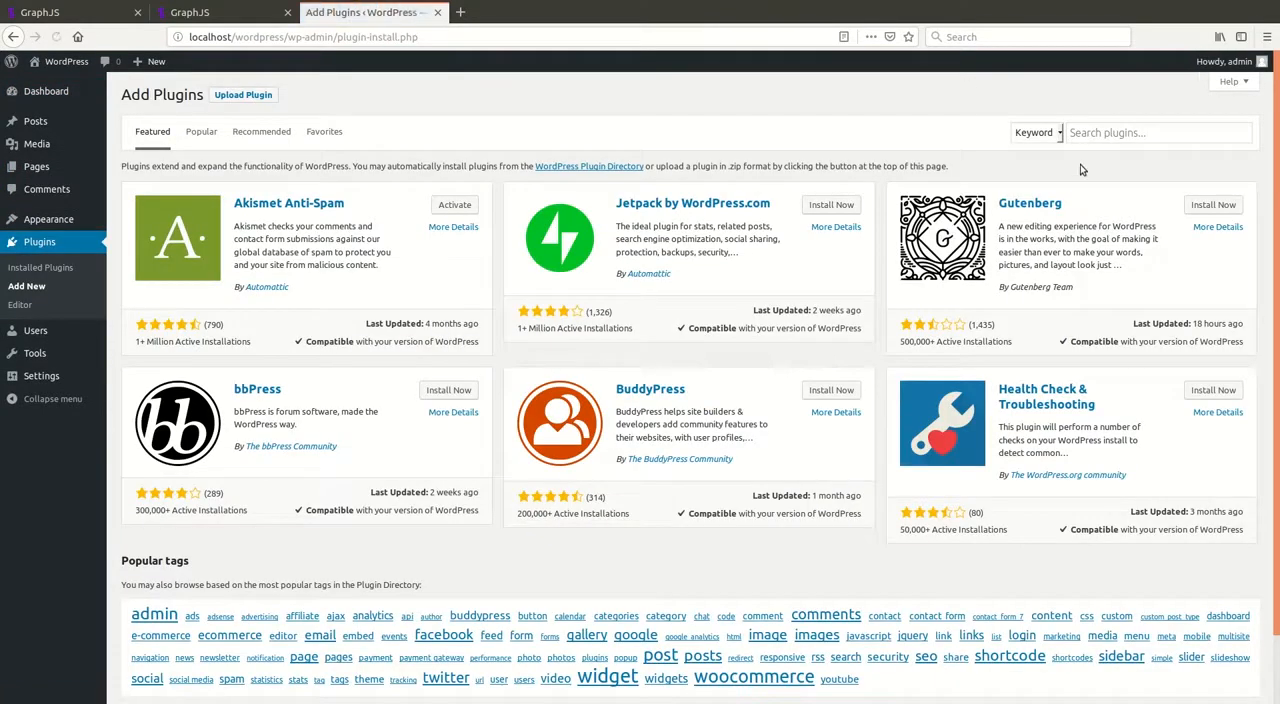
pyautogui.click(1112, 133)
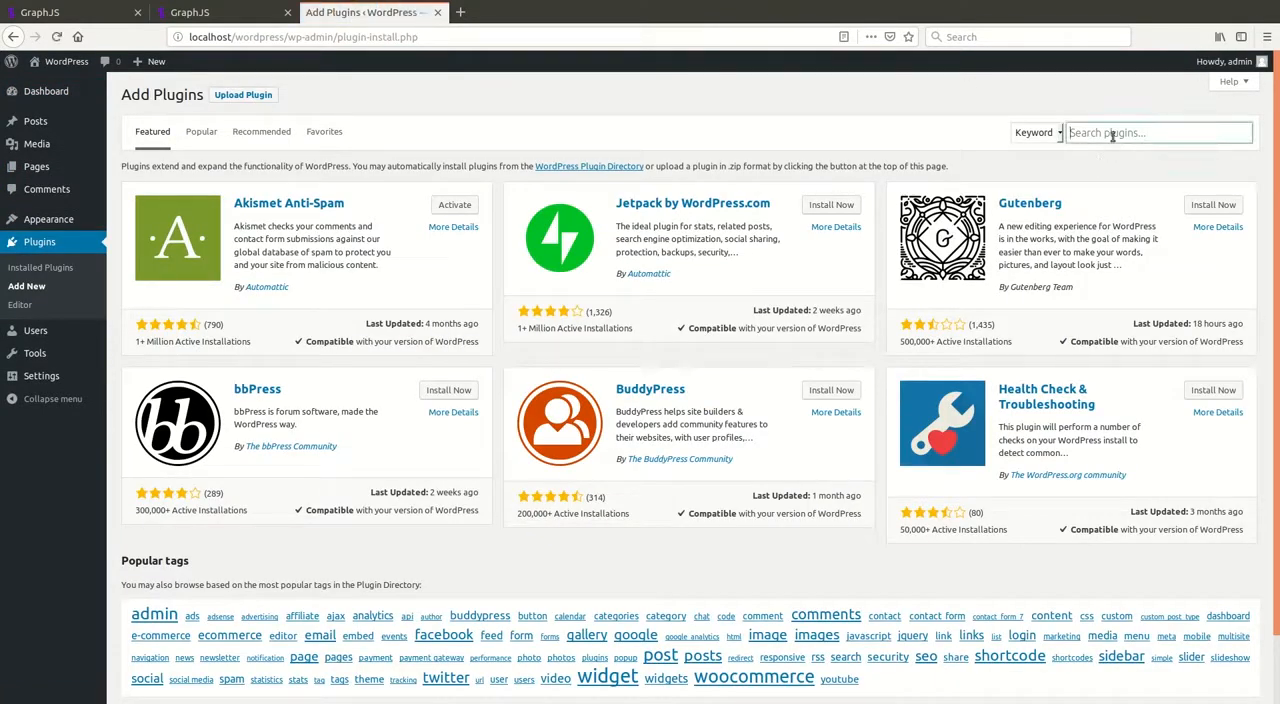
pyautogui.write('graphjs')
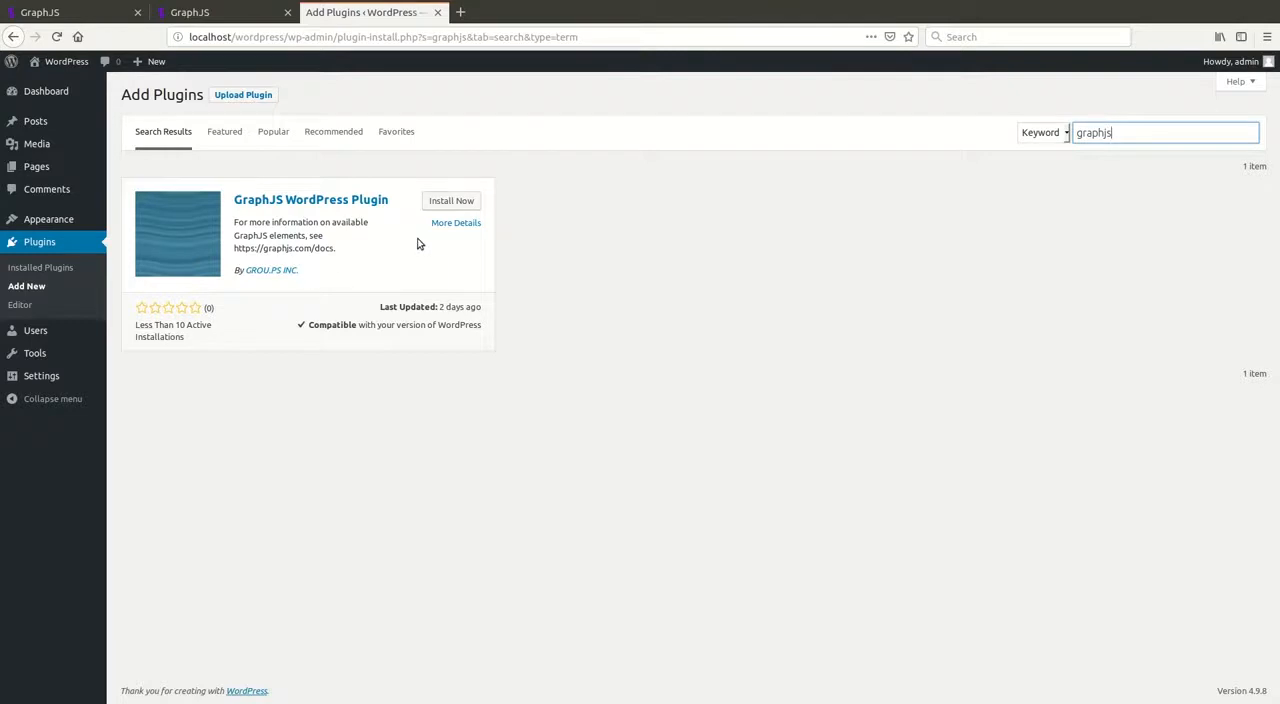
pyautogui.click(448, 201)
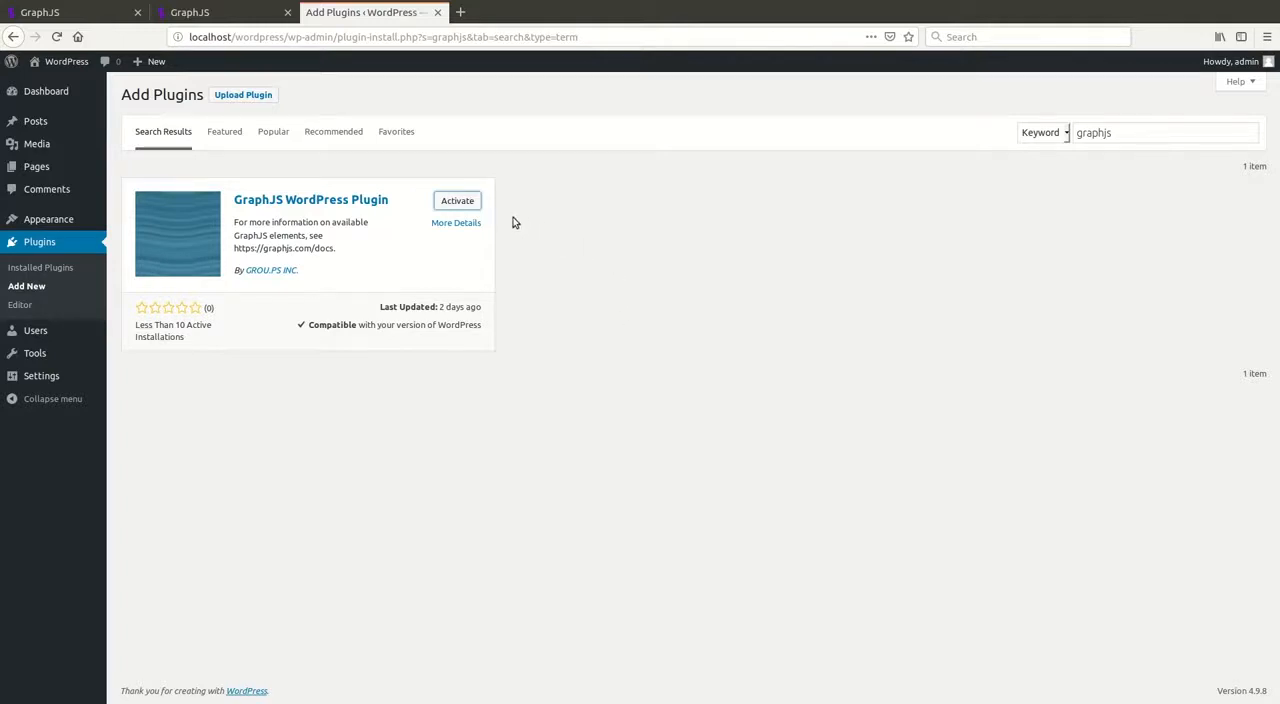
pyautogui.click(476, 207)
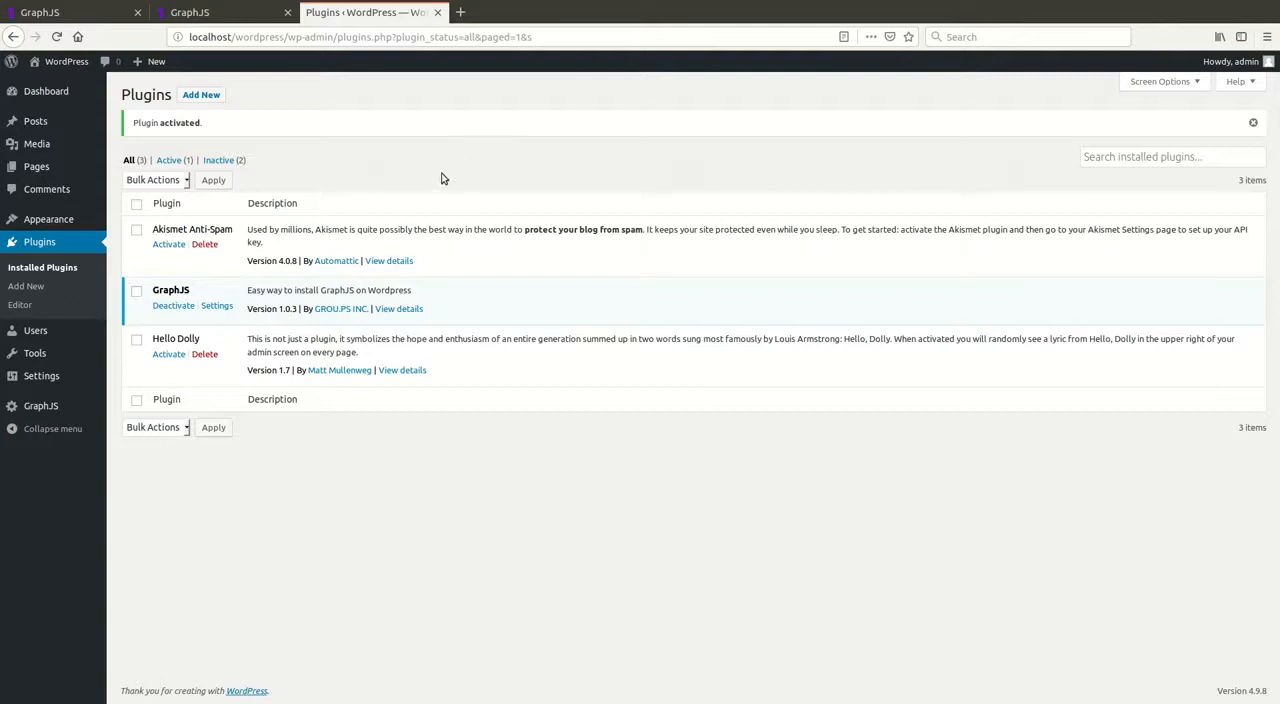
# Step: Copy the instance identifier from the GraphJS site's example.com code page into the GraphJS UUID field of the plugin settings
pyautogui.moveTo(68, 407)
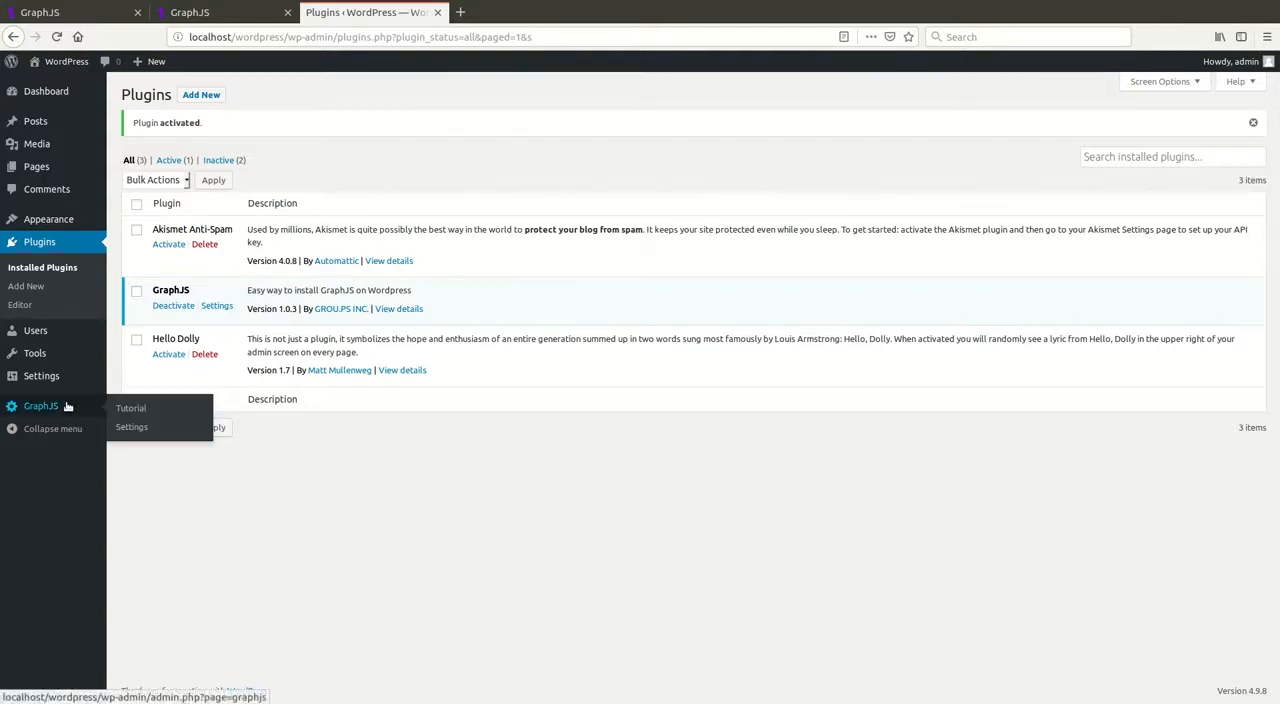
pyautogui.click(131, 427)
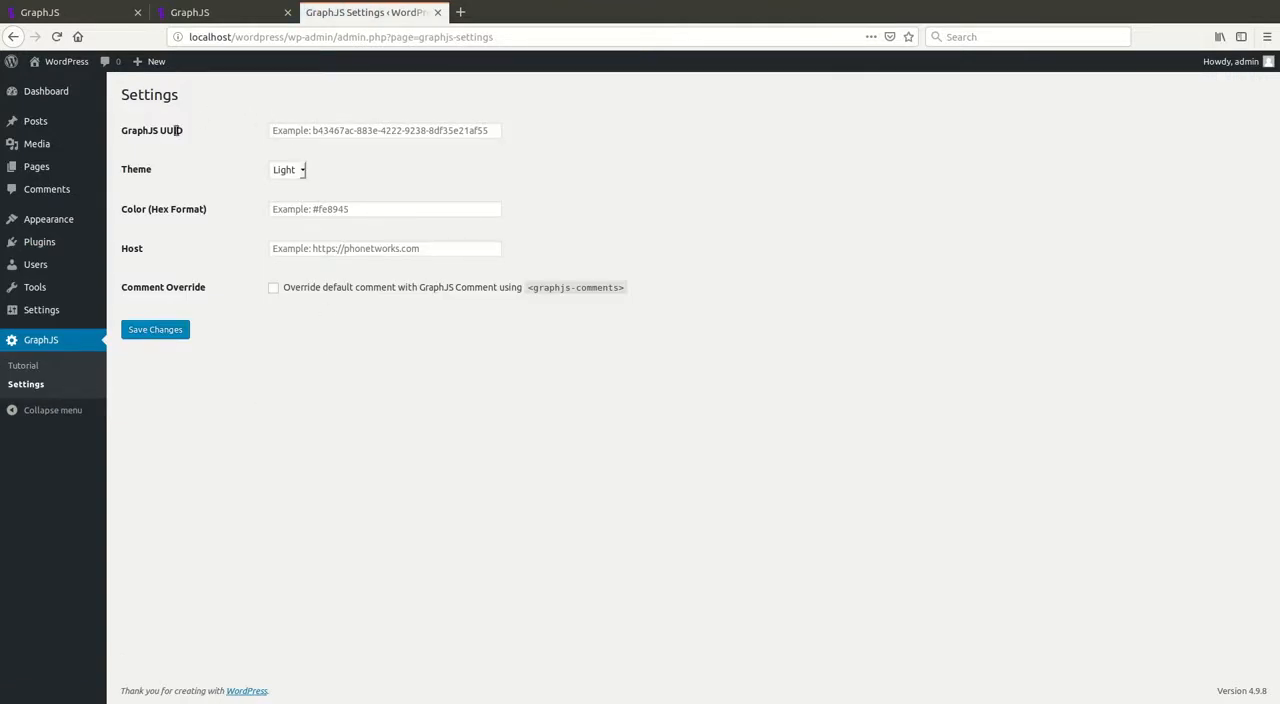
pyautogui.doubleClick(130, 210)
pyautogui.click(227, 14)
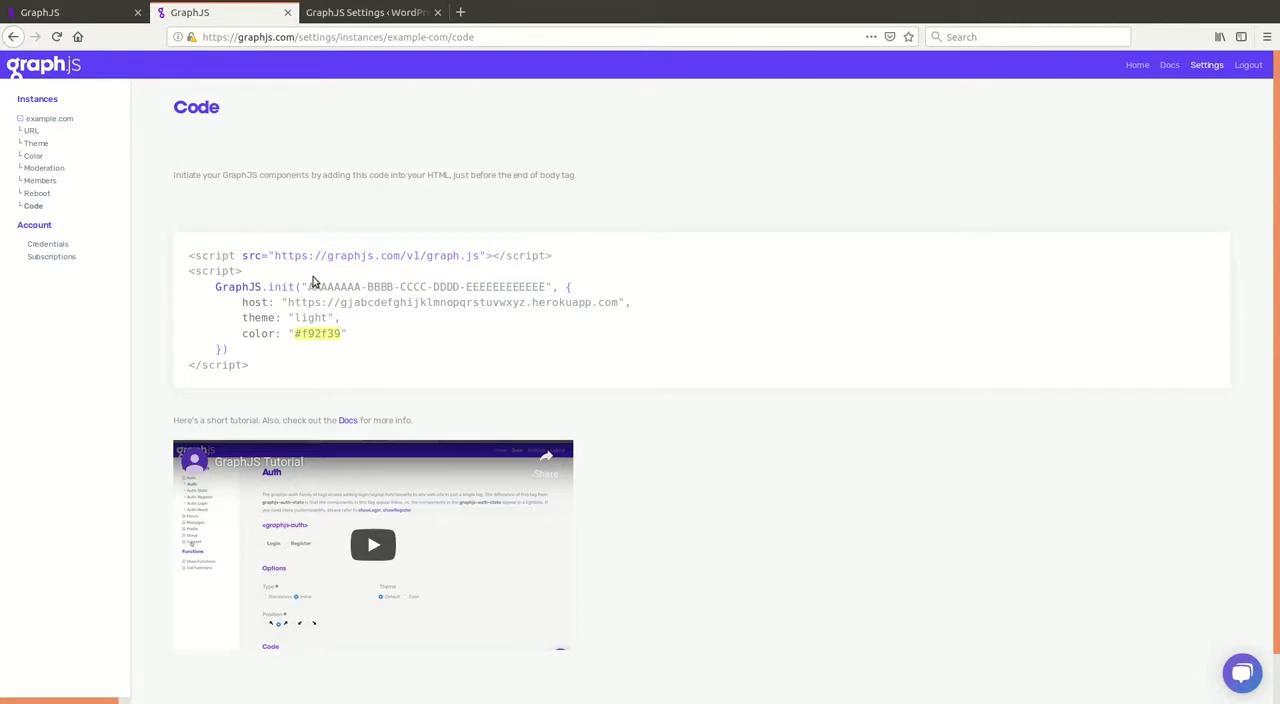
pyautogui.moveTo(308, 290); pyautogui.dragTo(545, 297)
pyautogui.hotkey('ctrl', 'c')
pyautogui.click(395, 16)
pyautogui.click(394, 129)
pyautogui.hotkey('ctrl', 'v')
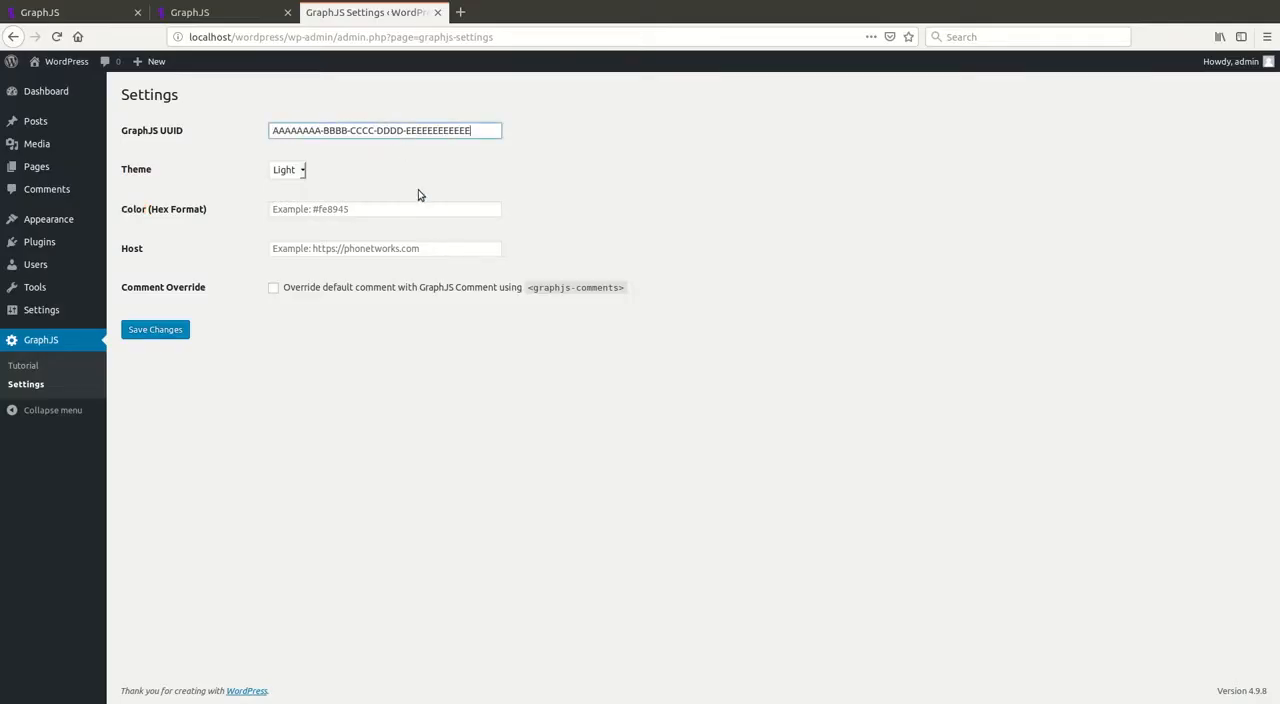
# Step: Copy the color #f92f39 from the GraphJS code snippet into the plugin's Color (Hex Format) setting and save the changes
pyautogui.click(227, 16)
pyautogui.moveTo(296, 334); pyautogui.dragTo(335, 334)
pyautogui.hotkey('ctrl', 'c')
pyautogui.click(345, 13)
pyautogui.click(332, 215)
pyautogui.hotkey('ctrl', 'v')
pyautogui.click(660, 160)
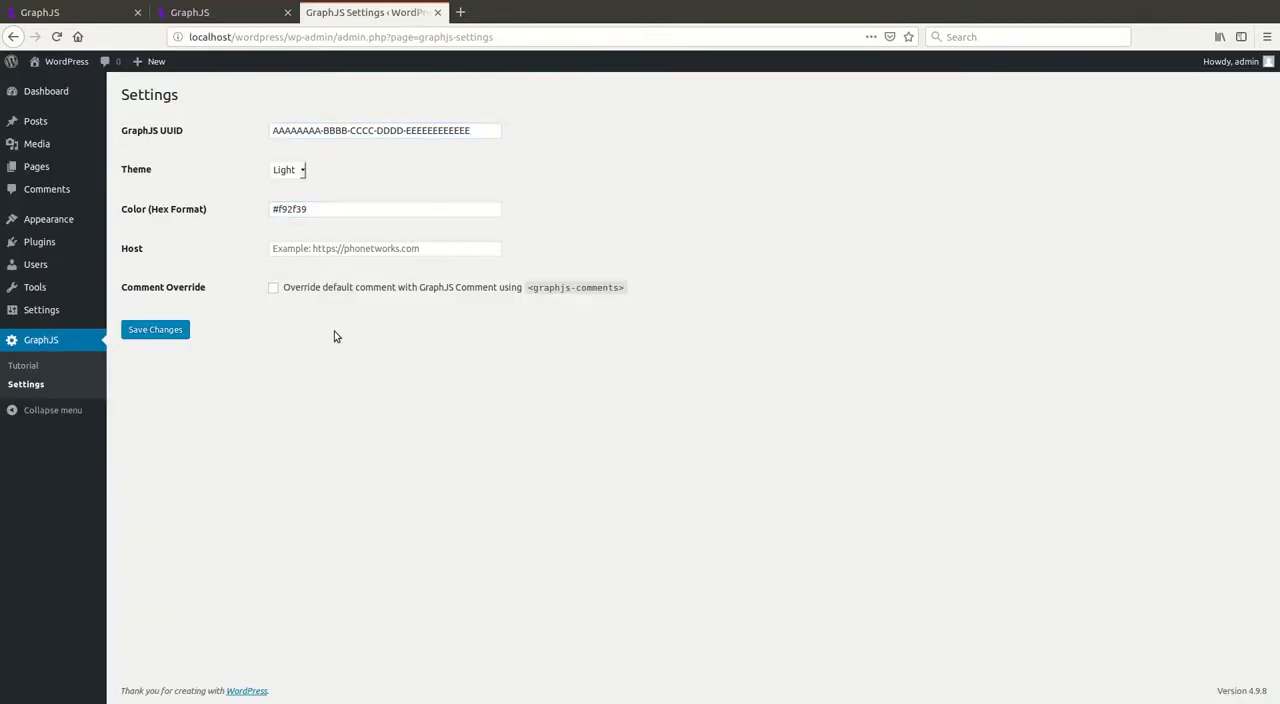
pyautogui.click(172, 332)
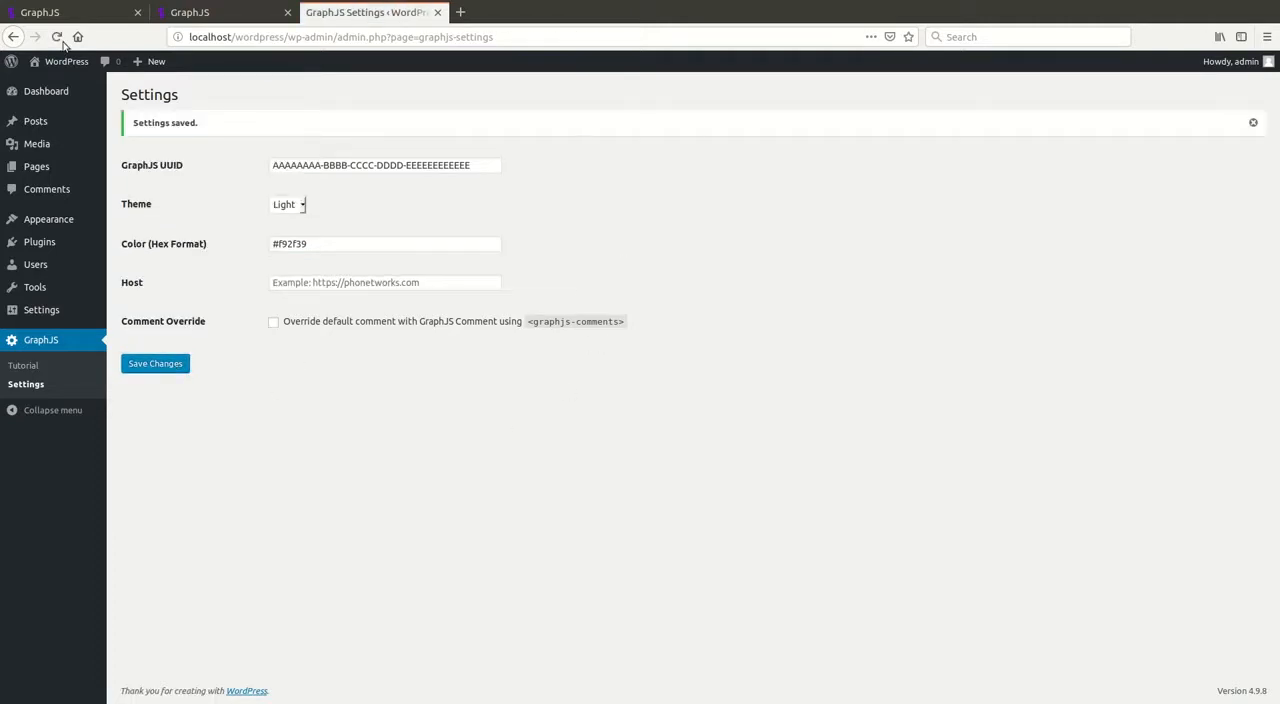
# Step: Create a new WordPress page titled Contact
pyautogui.click(24, 167)
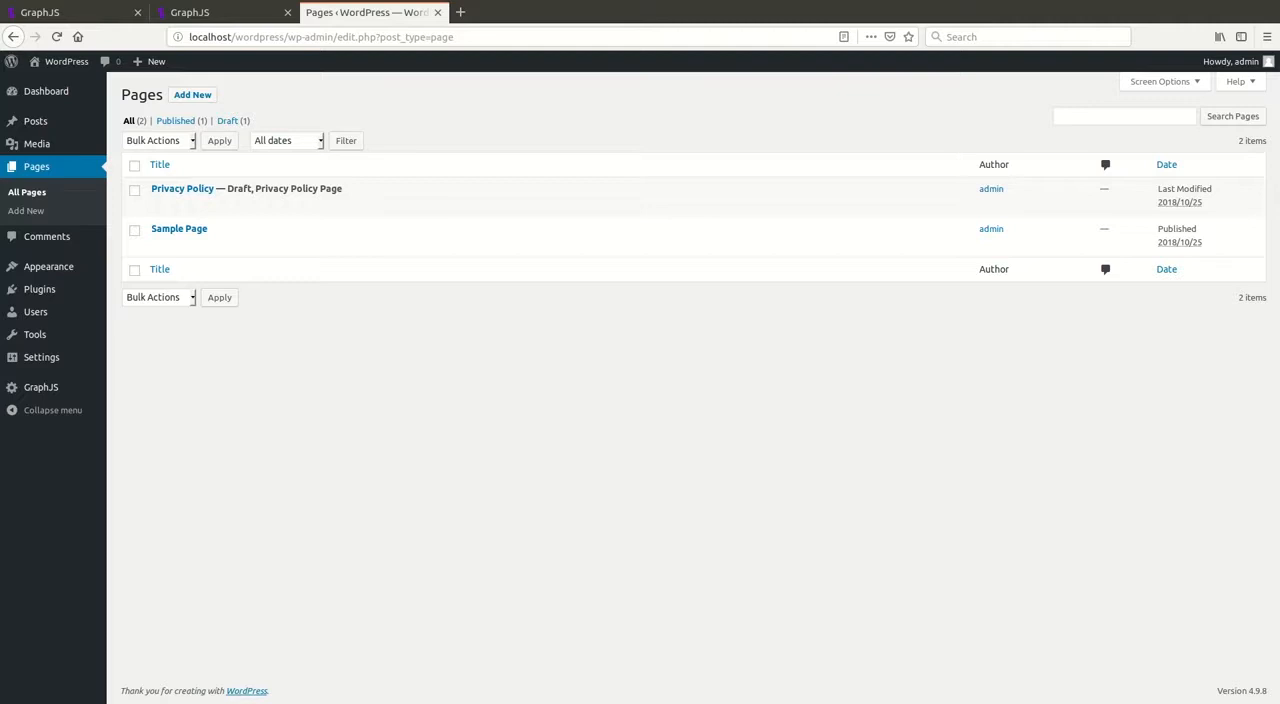
pyautogui.click(193, 95)
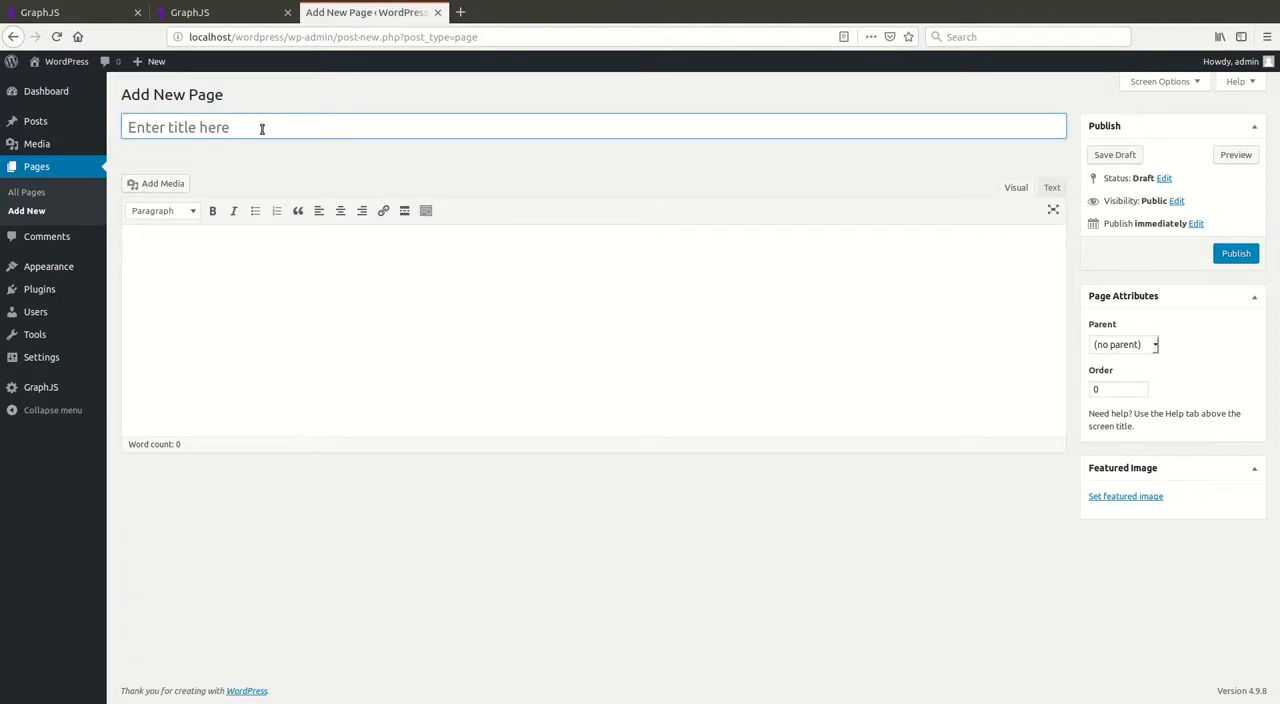
pyautogui.write('Contact')
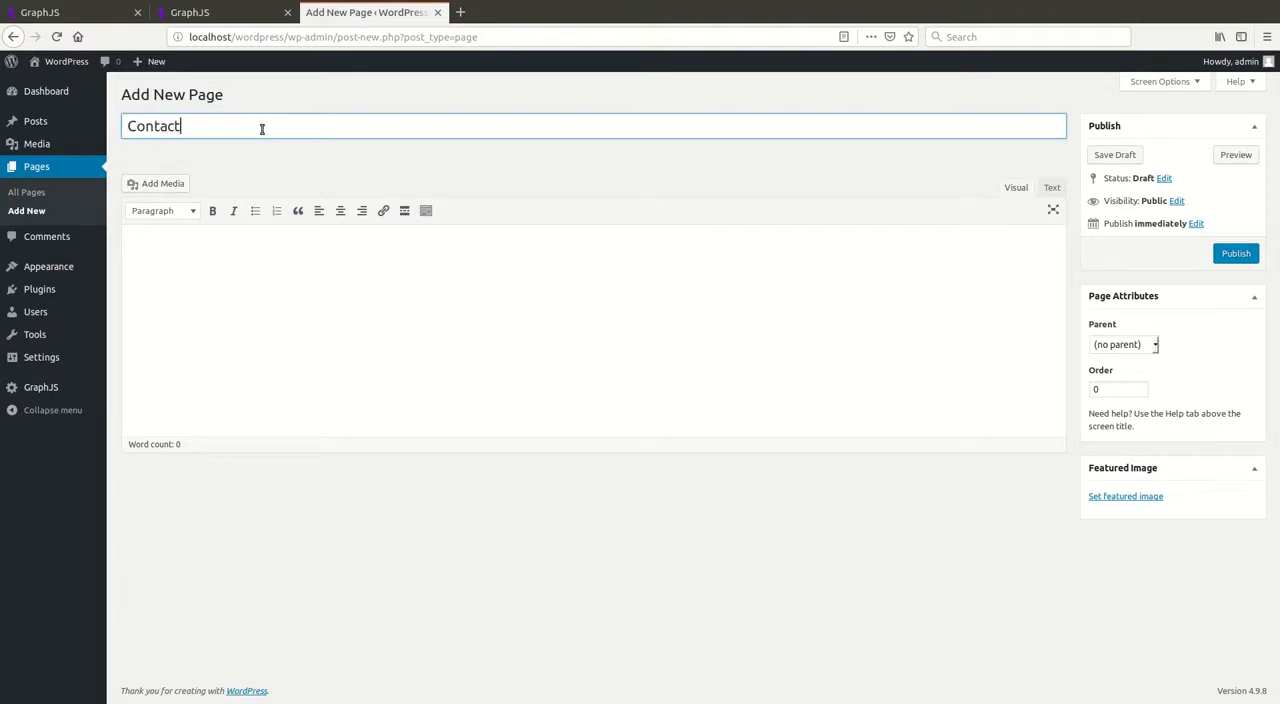
# Step: Enter the shortcode [graphjs-messages-composer anonymity="on"] as the Contact page's content and publish the page
pyautogui.click(278, 326)
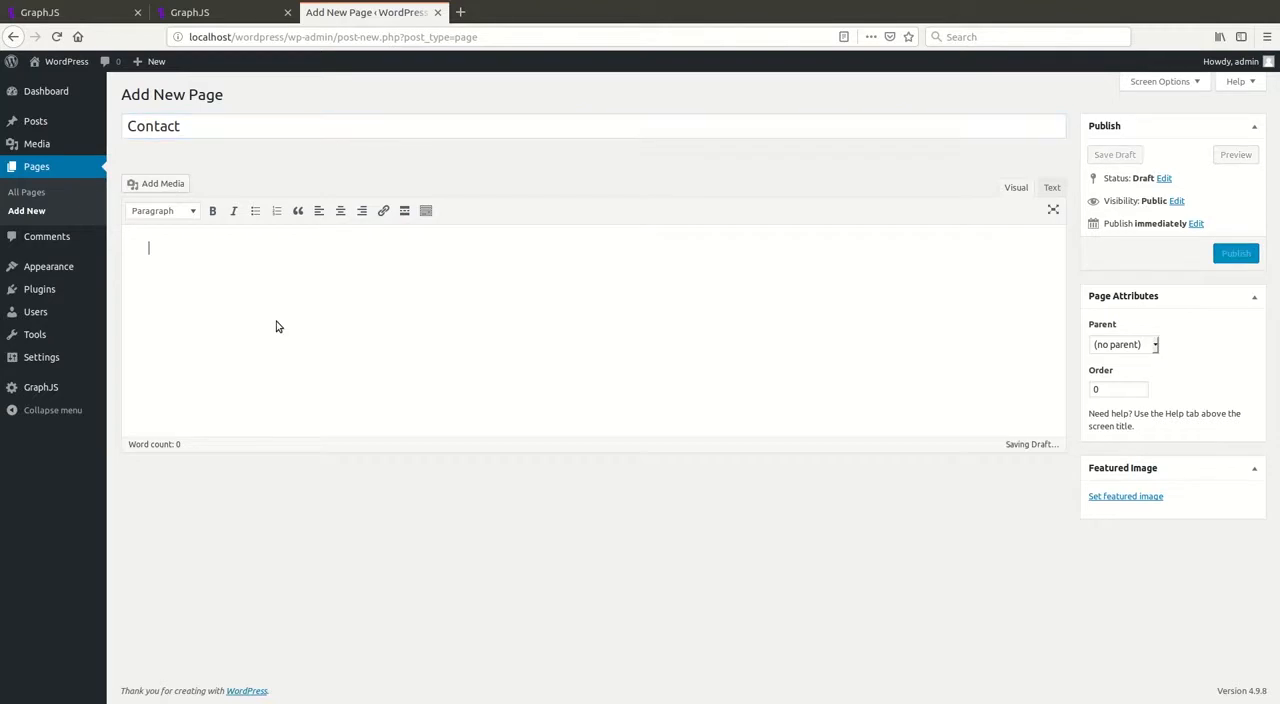
pyautogui.write('[gra')
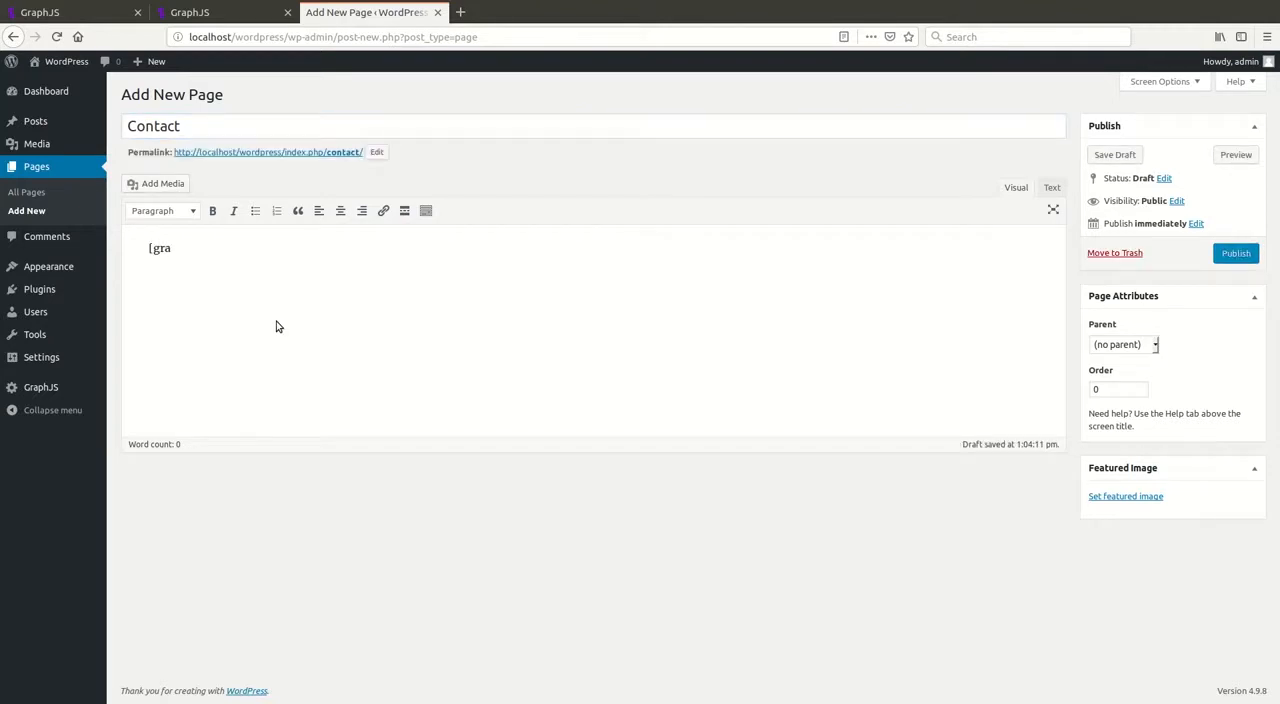
pyautogui.write('phjs-messages-compos')
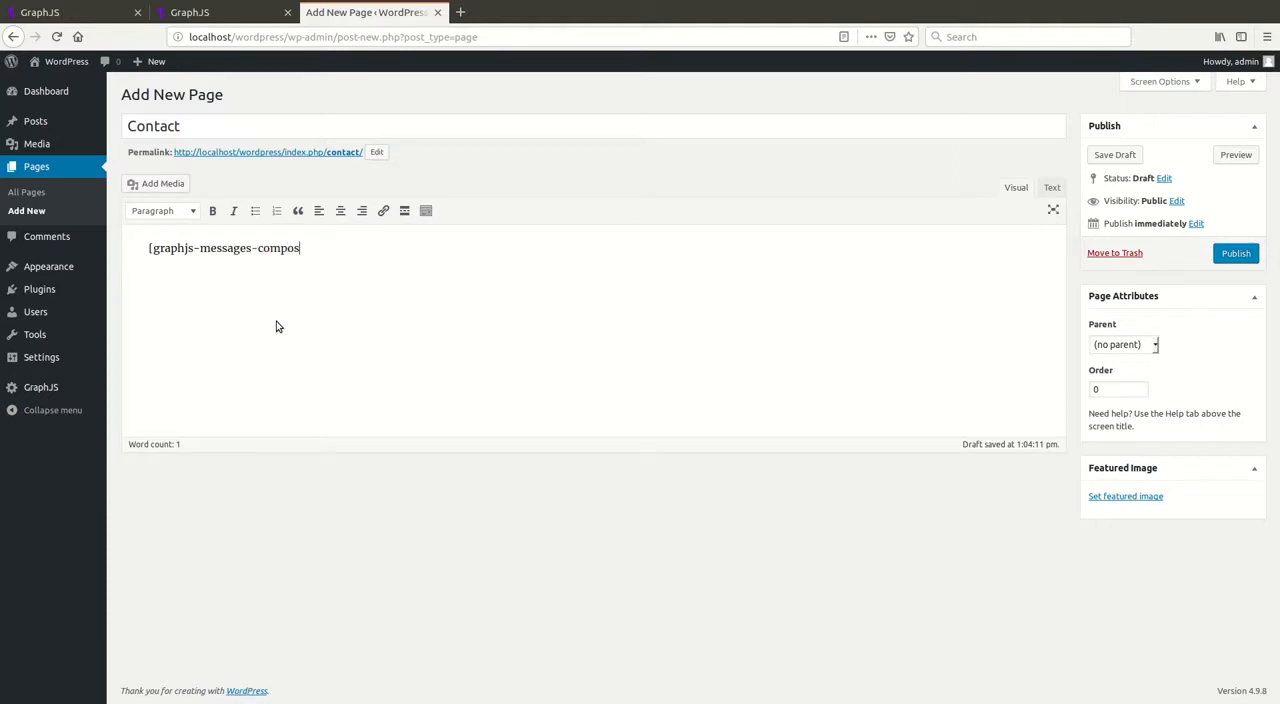
pyautogui.write('er anoni')
pyautogui.write('mity="on"]')
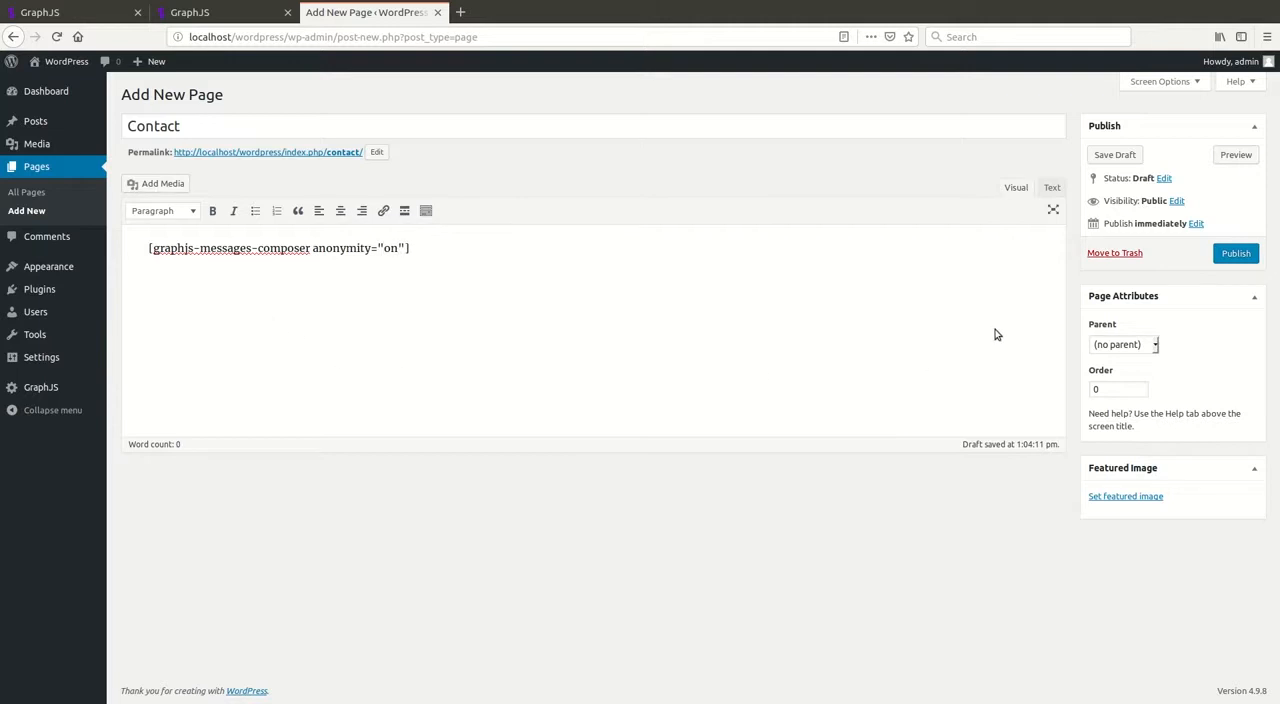
pyautogui.click(1234, 253)
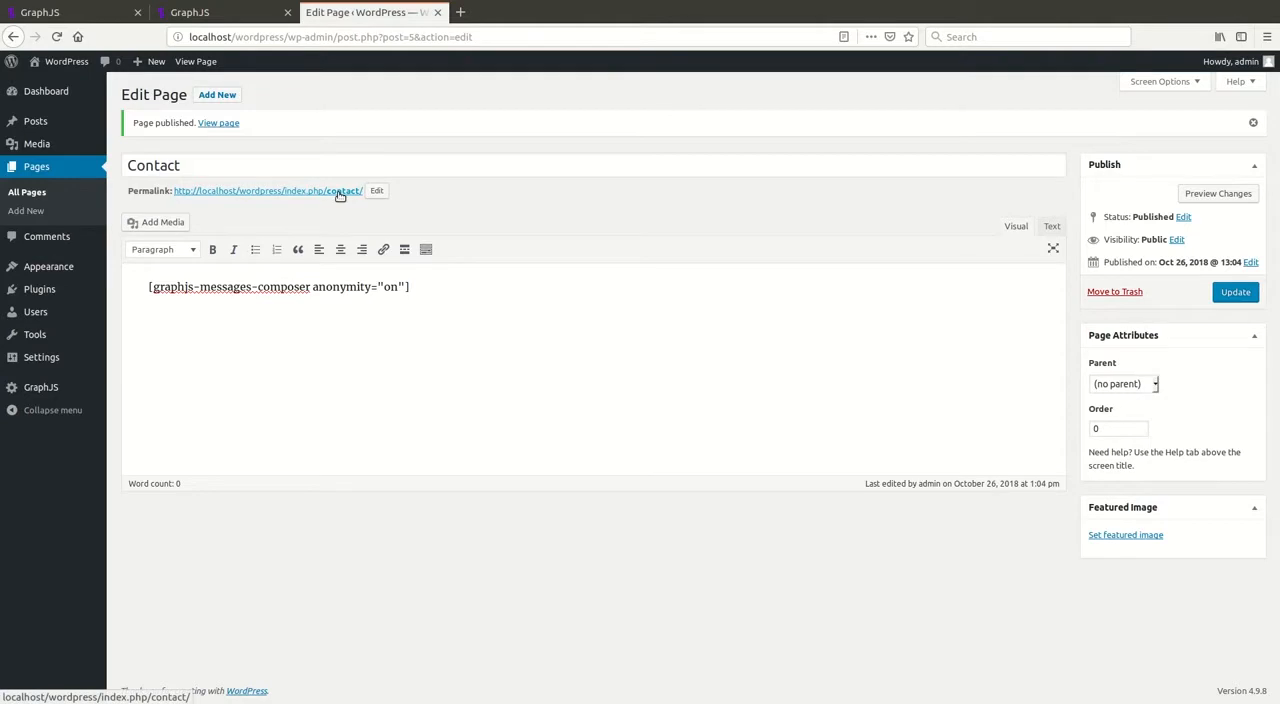
# Step: View the published Contact page in a new browser tab to check the message form, and return to the page editor
pyautogui.middleClick(340, 195)
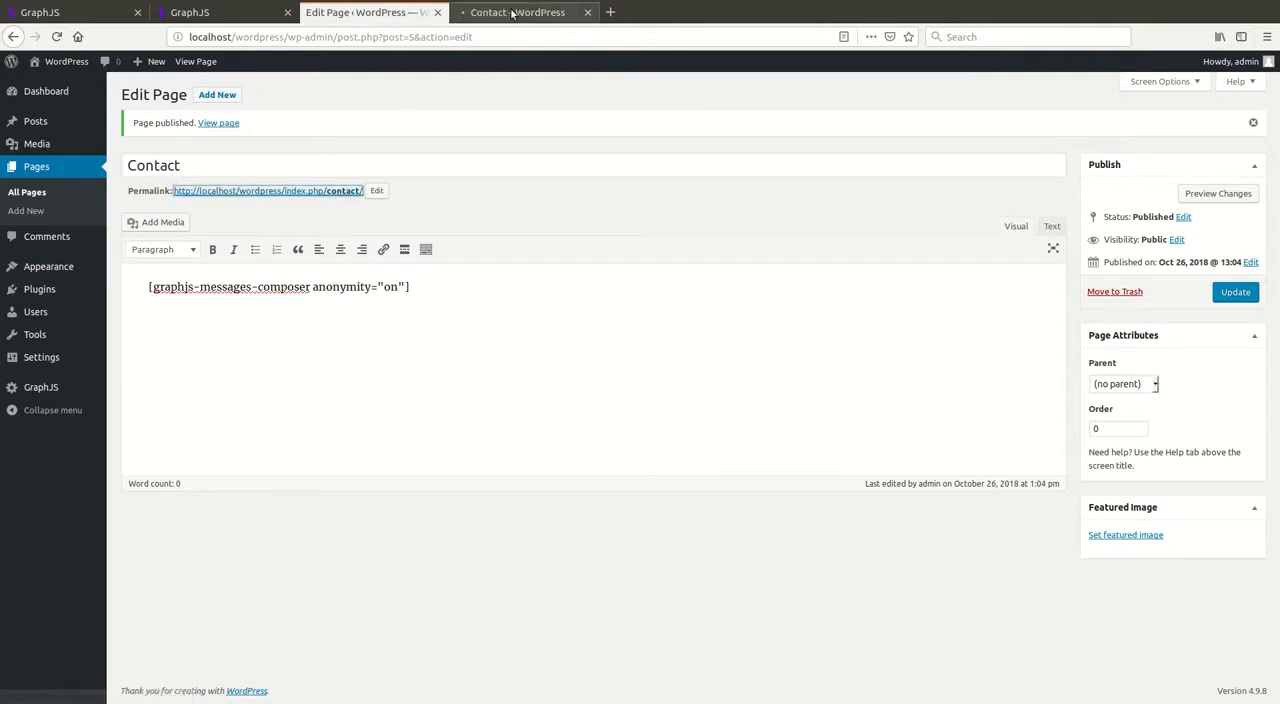
pyautogui.click(511, 12)
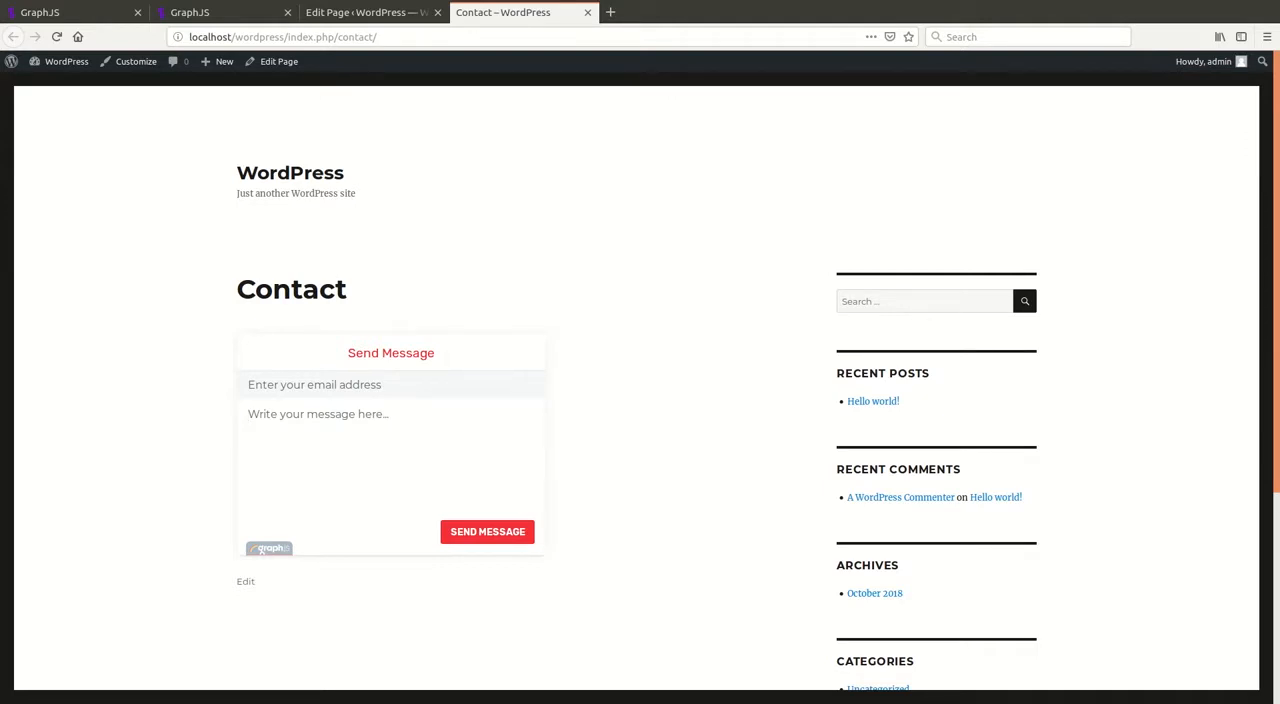
pyautogui.click(363, 11)
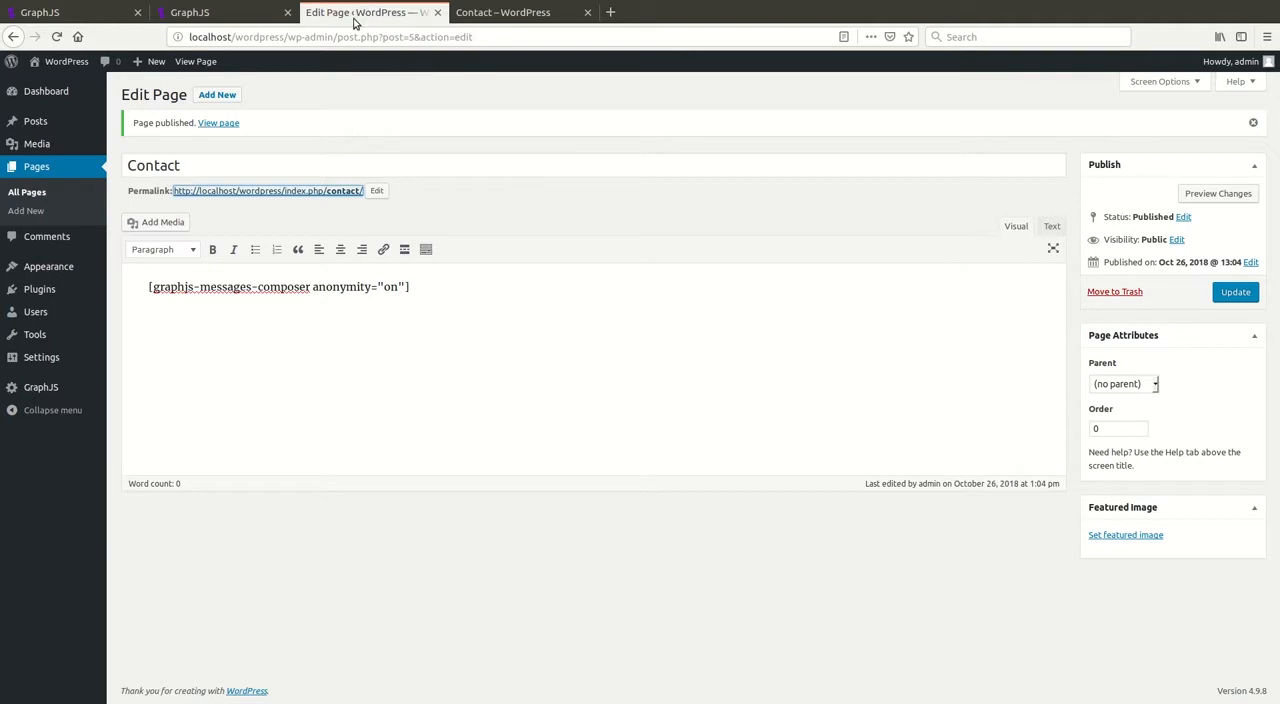
# Step: Create another new page titled Forum
pyautogui.click(222, 96)
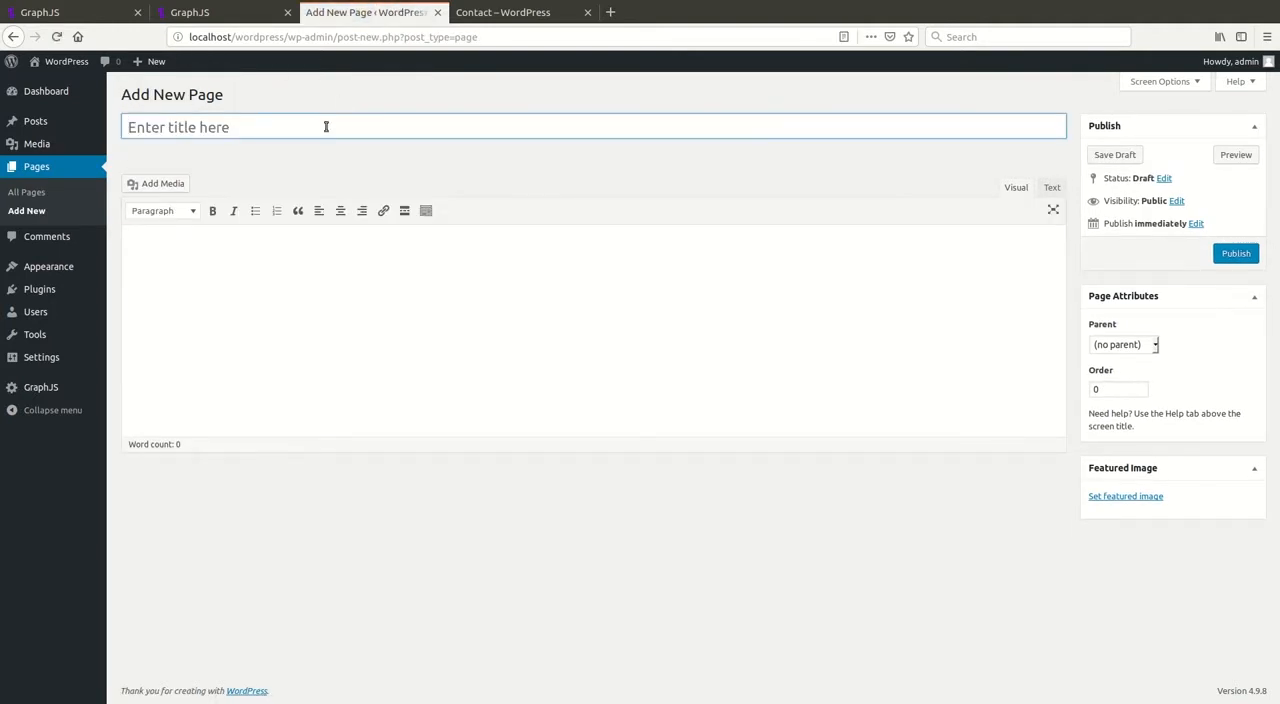
pyautogui.write('Fo')
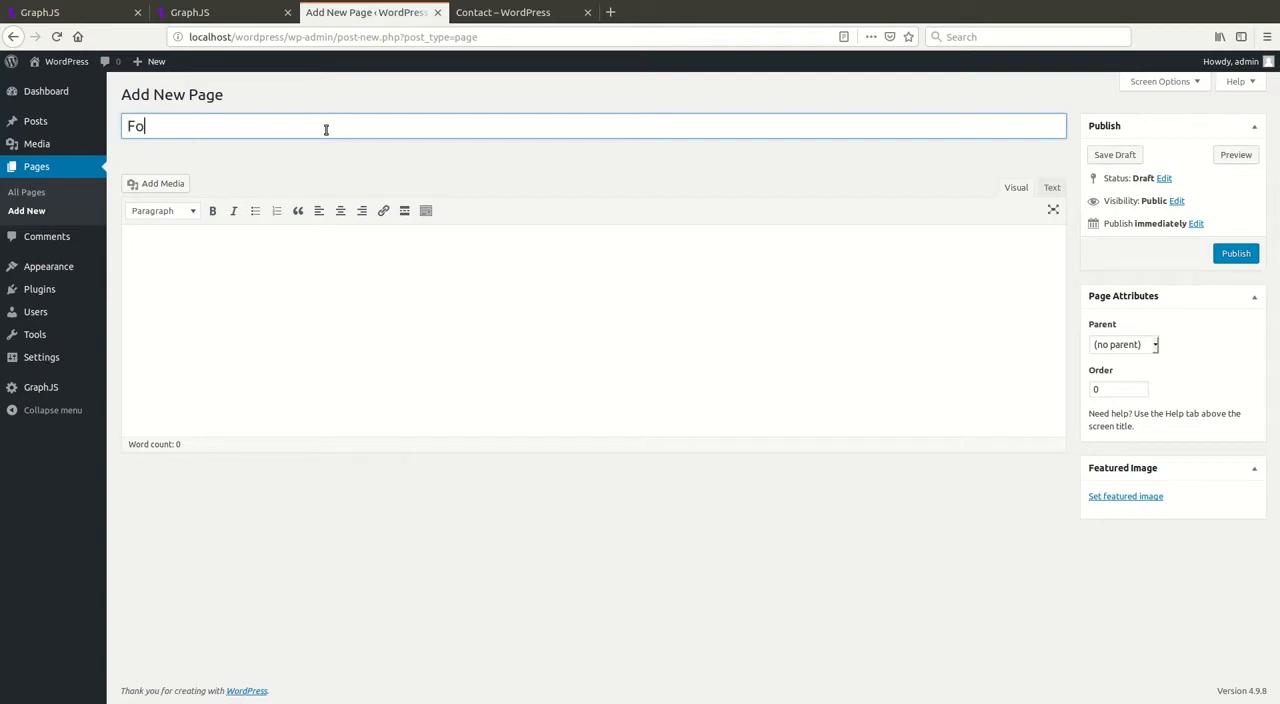
pyautogui.write('rum')
pyautogui.press('Tab')
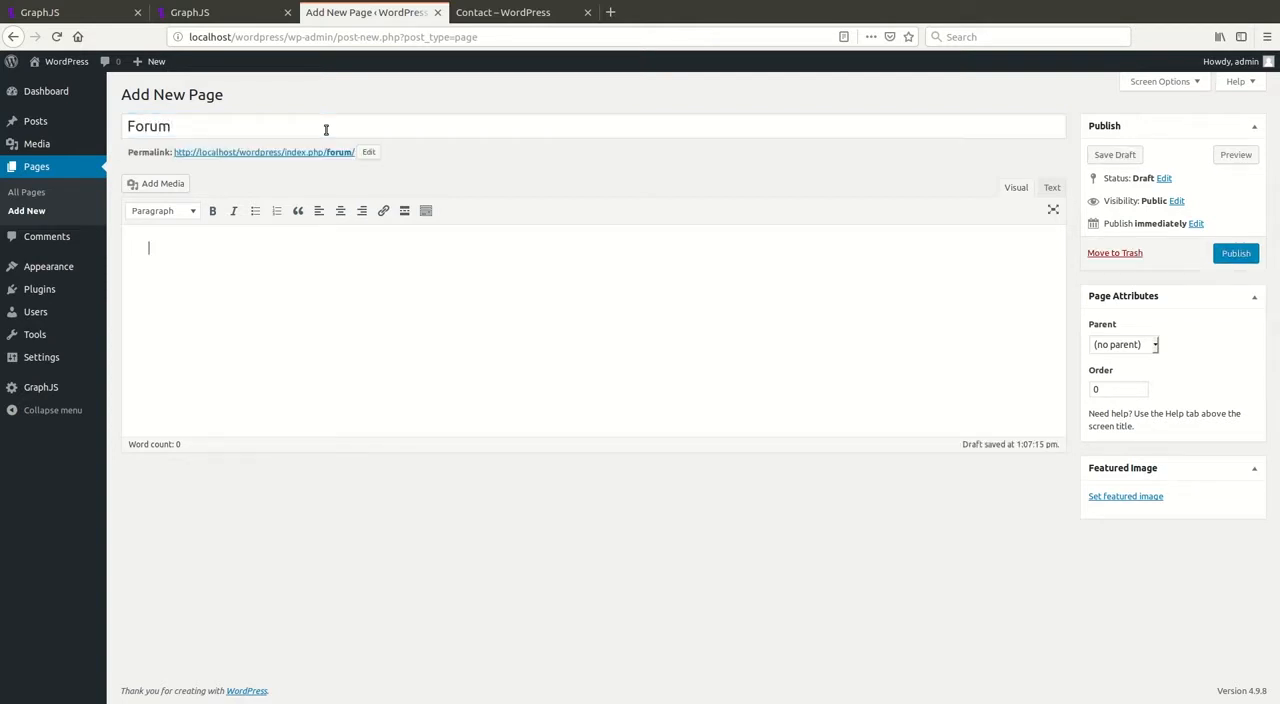
# Step: Enter the shortcode [graphjs-forum] as the Forum page's content and publish the page
pyautogui.write('[graphjs-forum]')
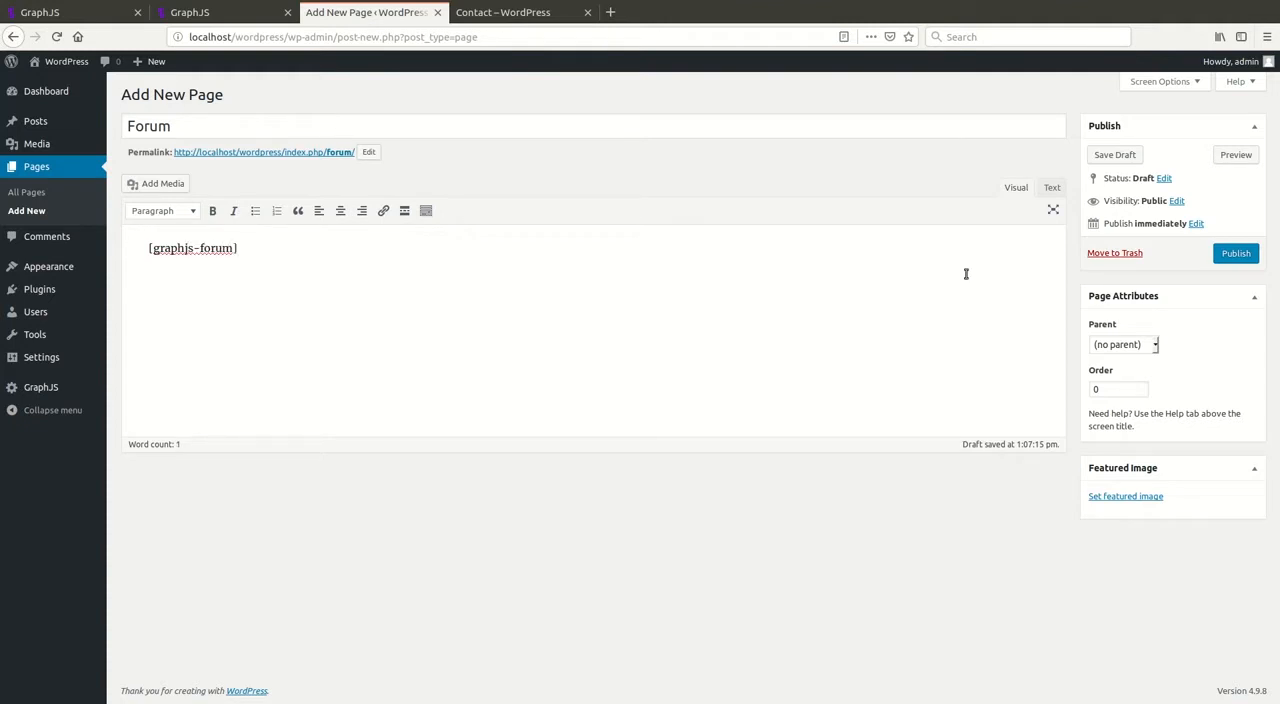
pyautogui.click(1235, 255)
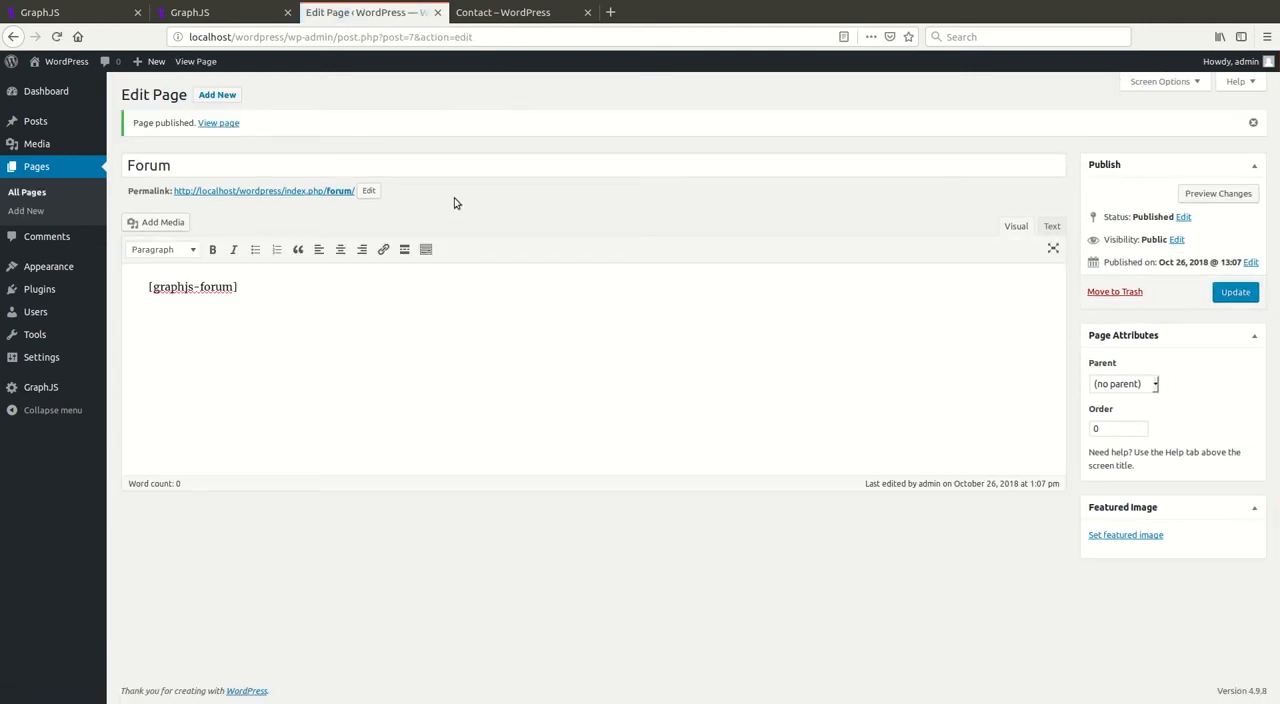
# Step: View the published Forum page in a new browser tab to check the community forum, and return to the page editor
pyautogui.middleClick(320, 191)
pyautogui.click(523, 12)
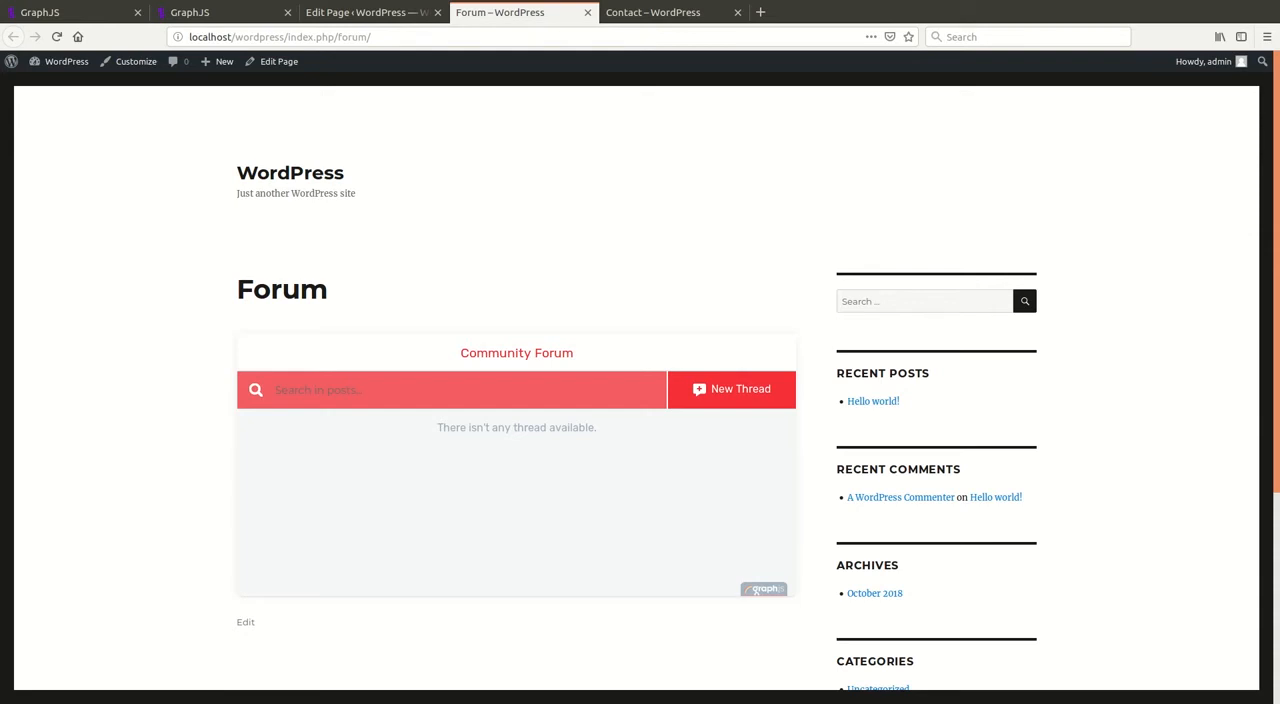
pyautogui.click(376, 16)
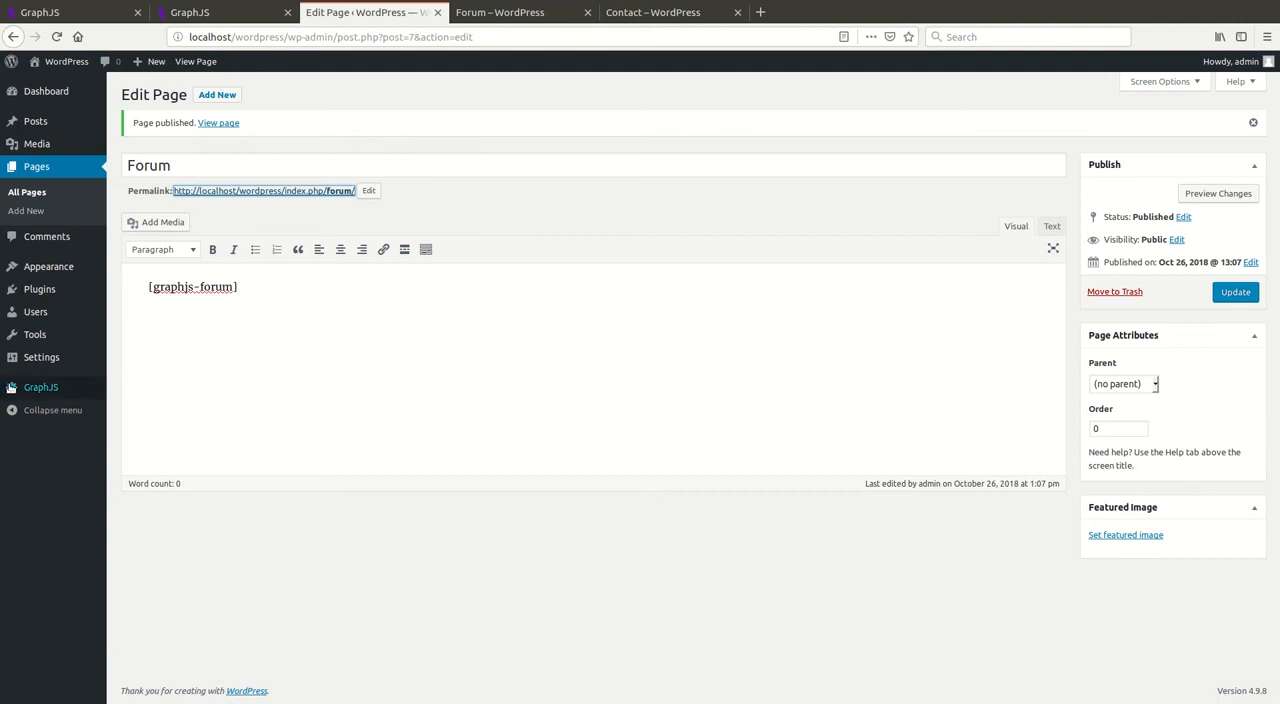
# Step: Open the GraphJS plugin's Tutorial page to review its usage notes and supported shortcodes
pyautogui.moveTo(10, 388)
pyautogui.click(166, 391)
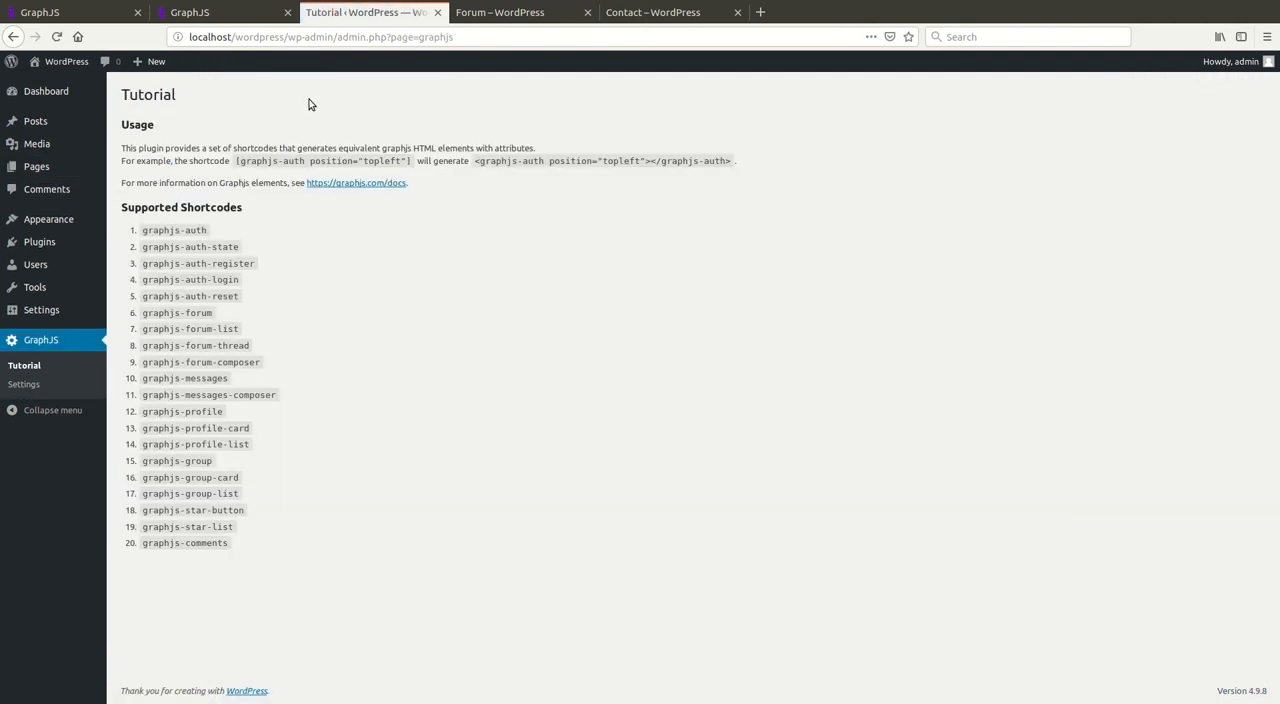